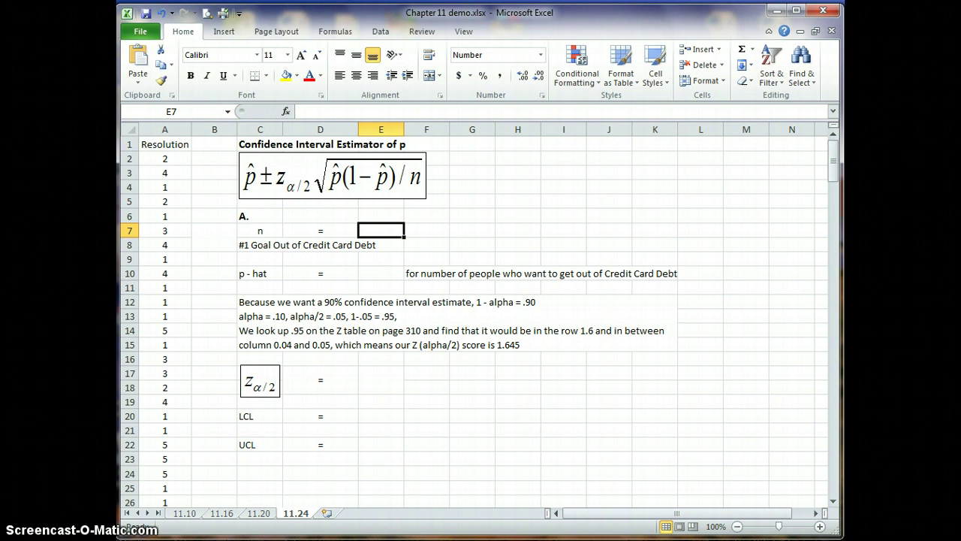
Calculate n in cell E7 with =COUNT(A2:A216) over the Resolution data.
{"action": "type", "text": "="}
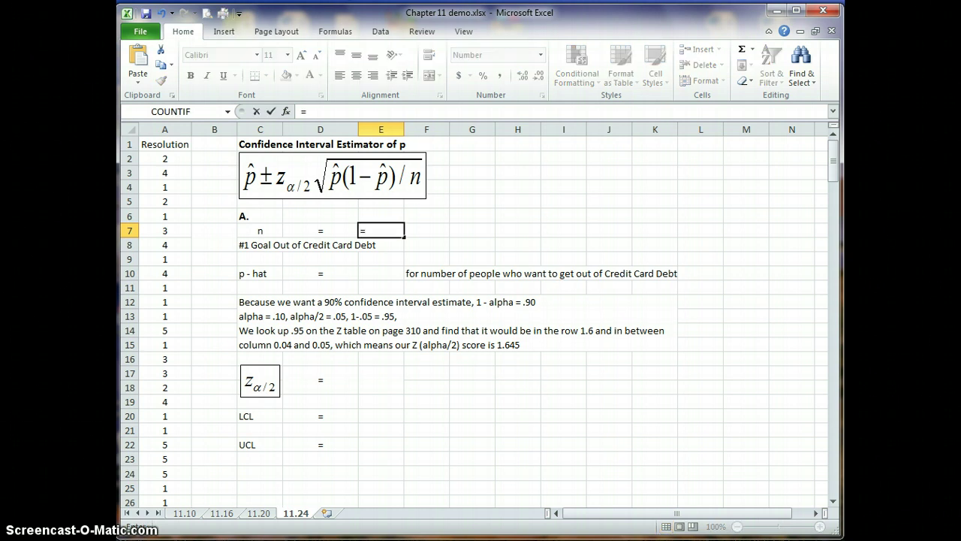
{"action": "type", "text": "coun"}
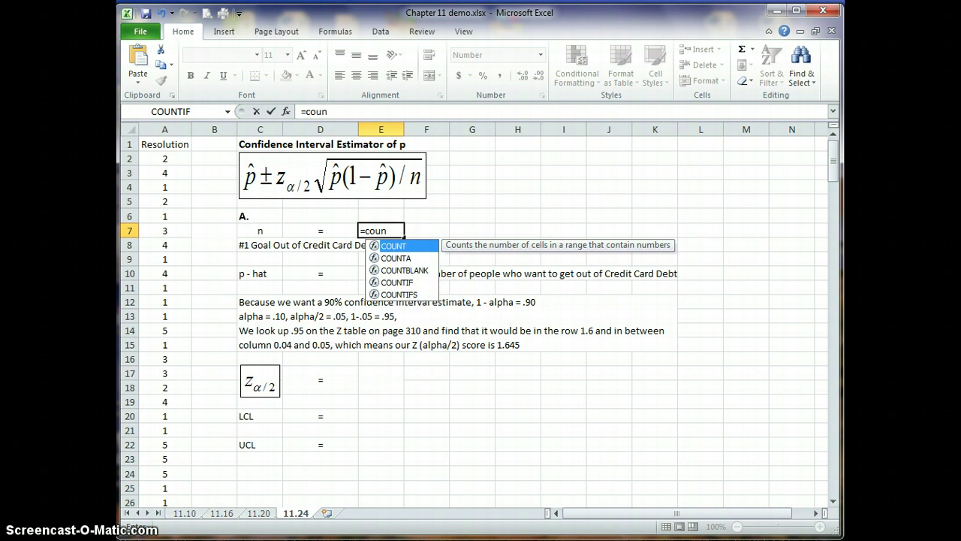
{"action": "type", "text": "t"}
{"action": "type", "text": "("}
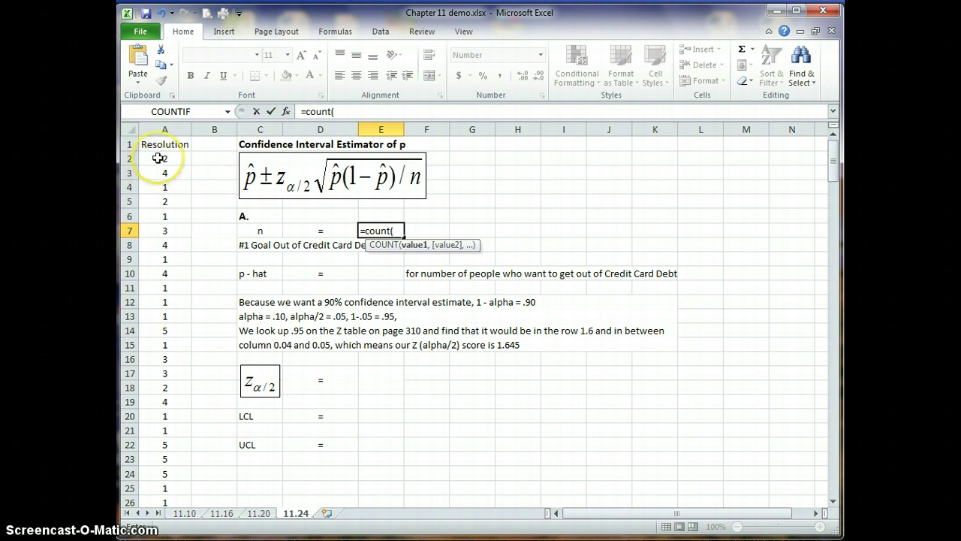
{"action": "left_click_drag", "start_coordinate": [159, 157], "coordinate": [164, 487]}
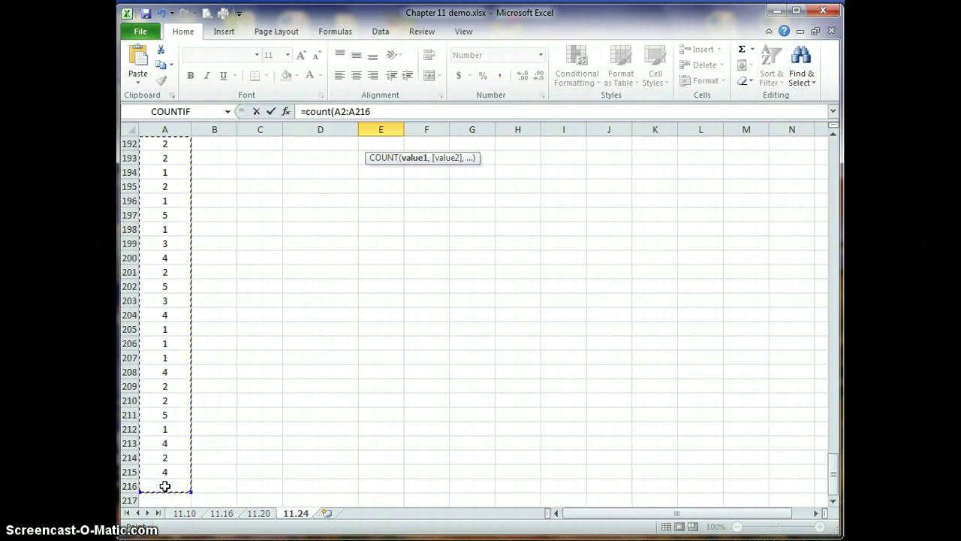
{"action": "left_click", "coordinate": [384, 111]}
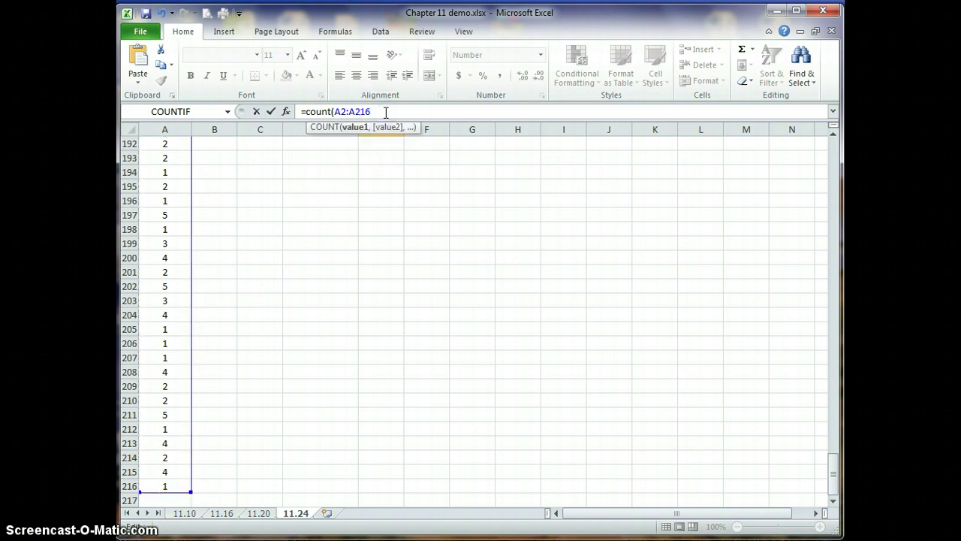
{"action": "type", "text": ")"}
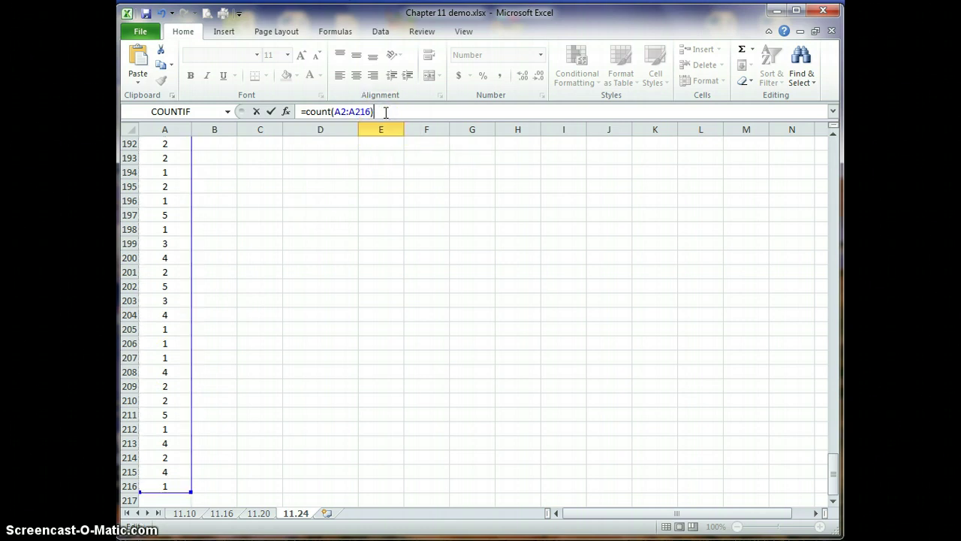
{"action": "key", "text": "Escape"}
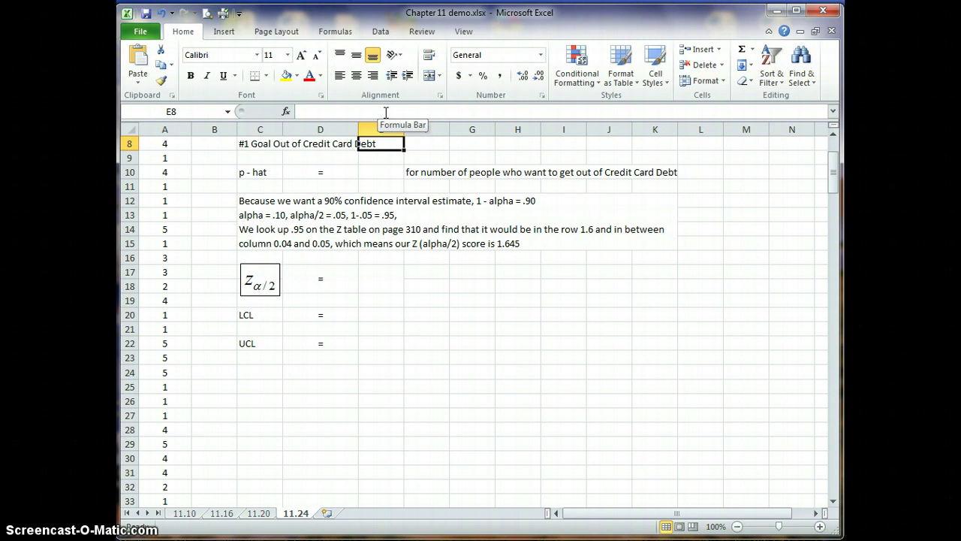
{"action": "key", "text": "Up"}
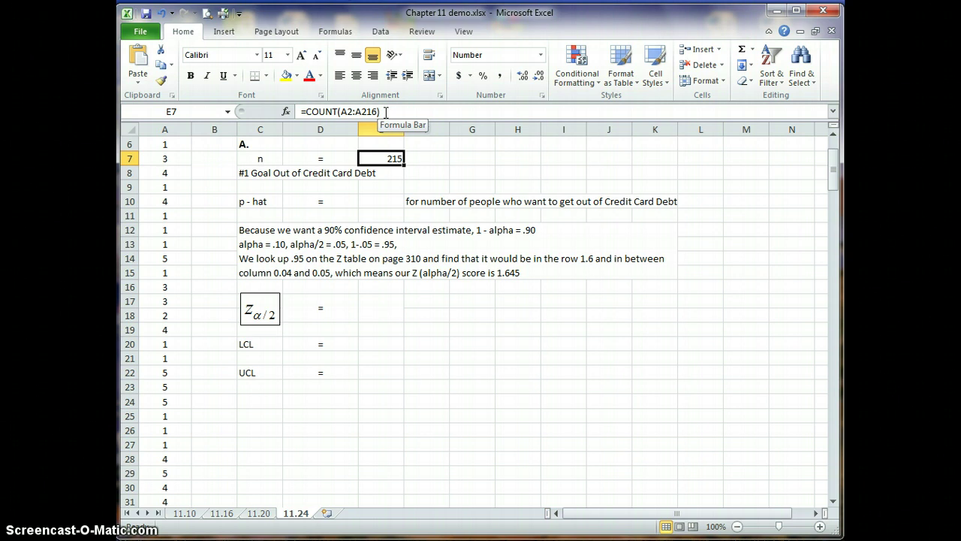
Count the responses coded 1 for the credit card debt goal in cell F8 with =COUNTIF(A2:A216,1).
{"action": "left_click", "coordinate": [423, 174]}
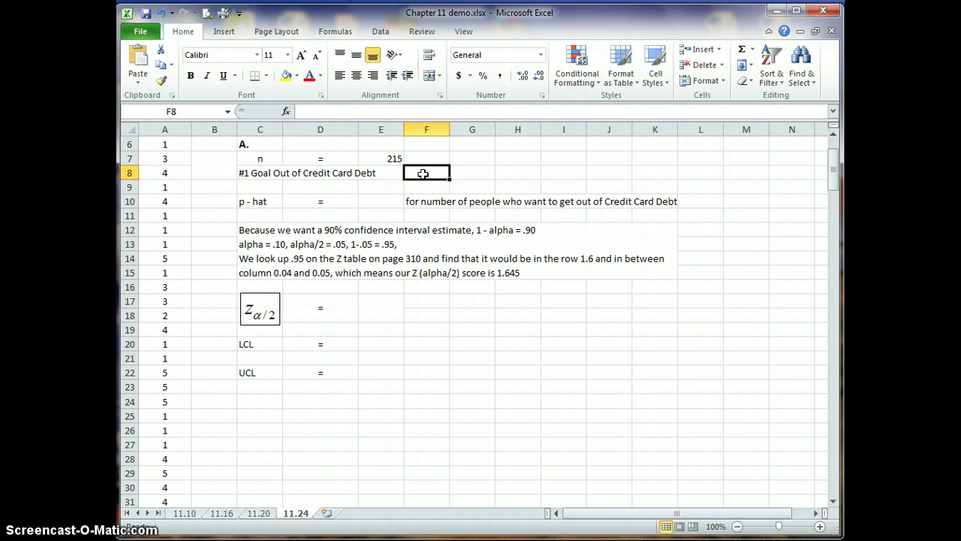
{"action": "type", "text": "="}
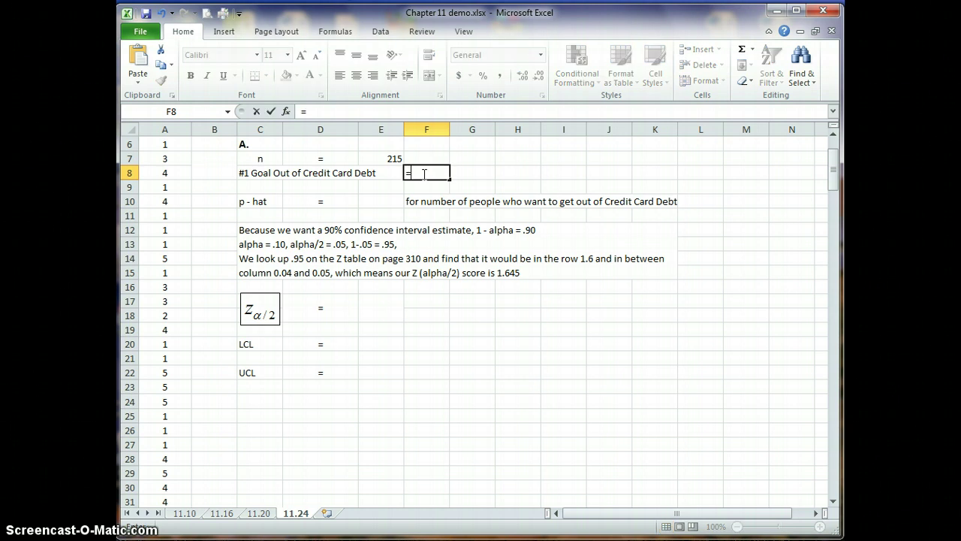
{"action": "type", "text": "co"}
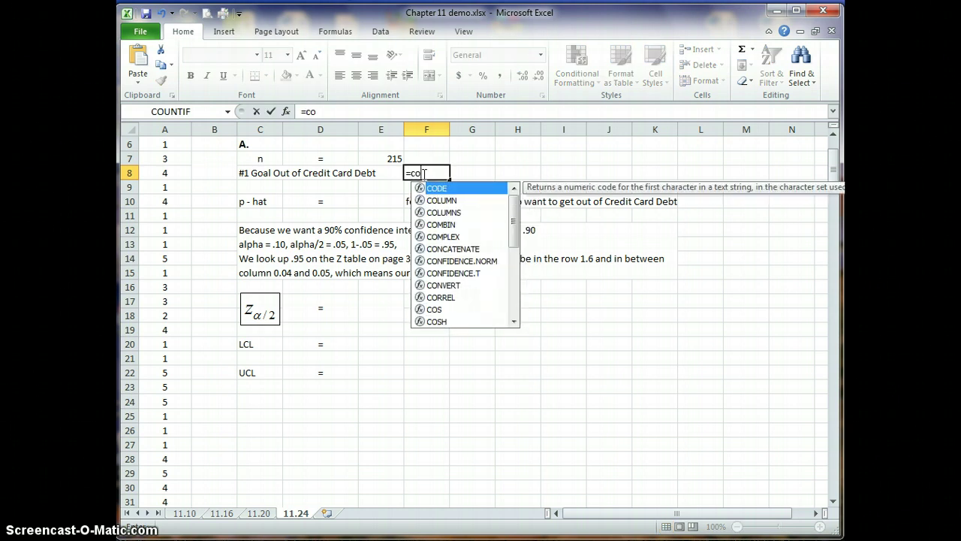
{"action": "type", "text": "untif"}
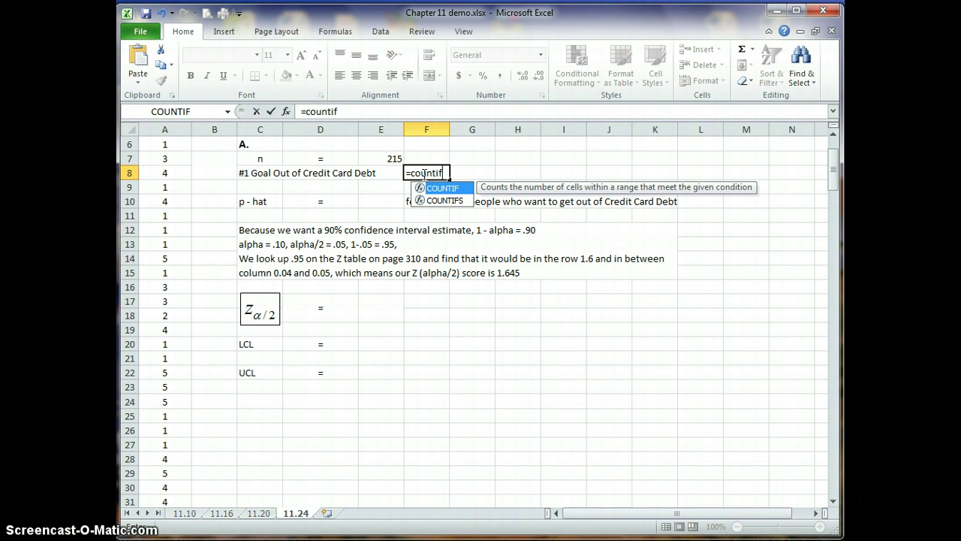
{"action": "type", "text": "("}
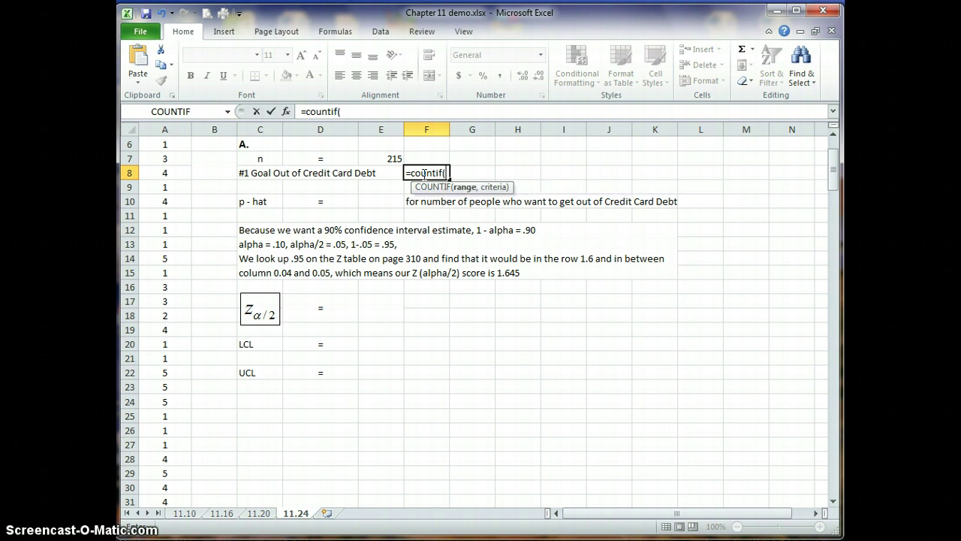
{"action": "type", "text": "a2:a216"}
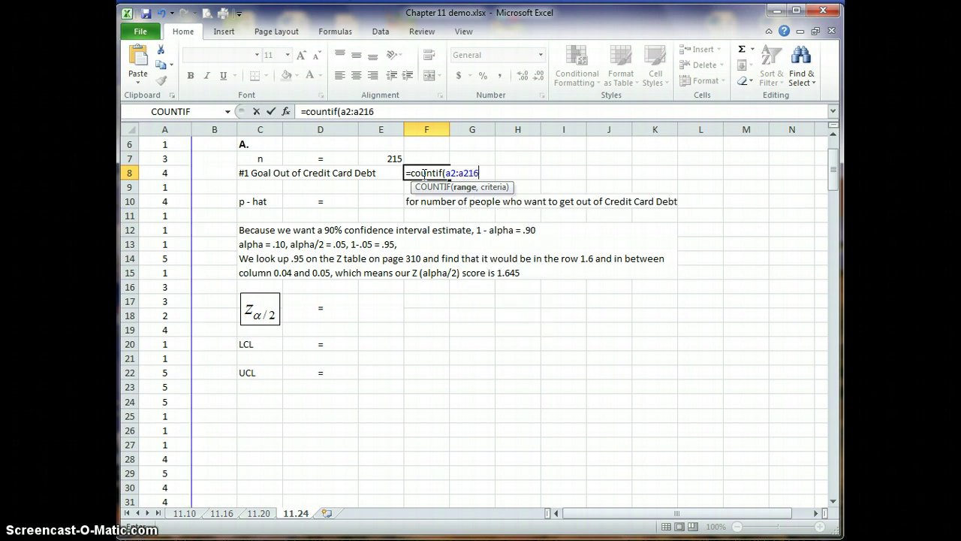
{"action": "type", "text": ","}
{"action": "type", "text": "1)"}
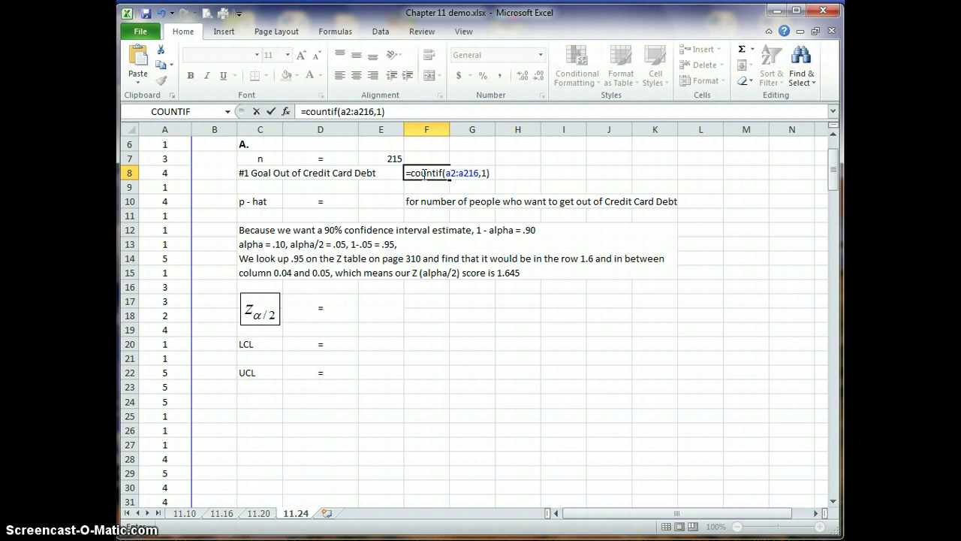
{"action": "left_click", "coordinate": [270, 112]}
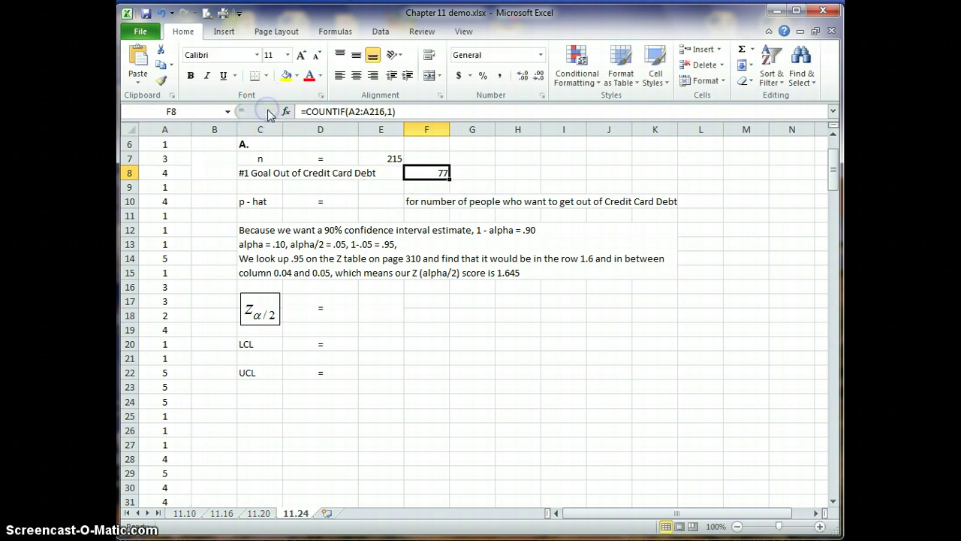
Calculate p-hat in cell E10 by dividing the credit card debt count by n, using =F8/E7.
{"action": "left_click", "coordinate": [375, 201]}
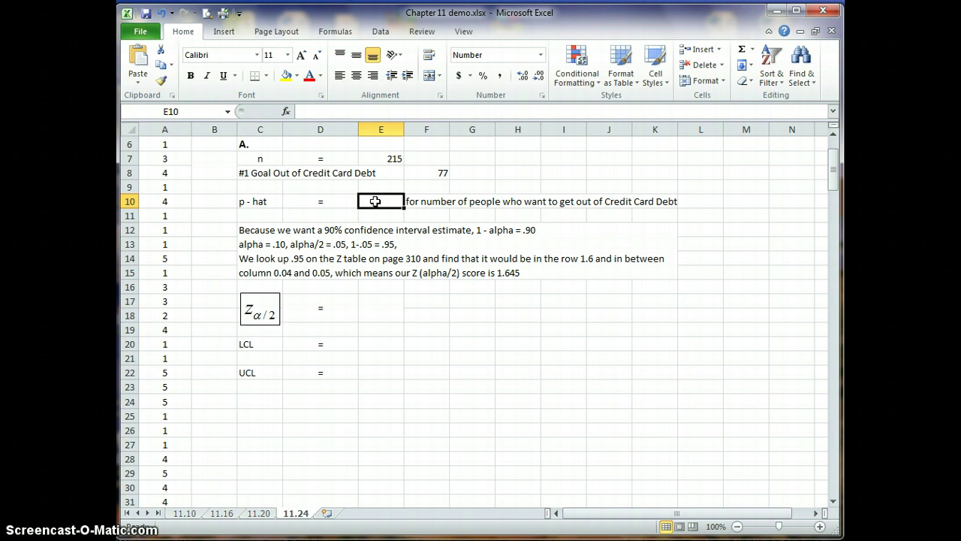
{"action": "type", "text": "="}
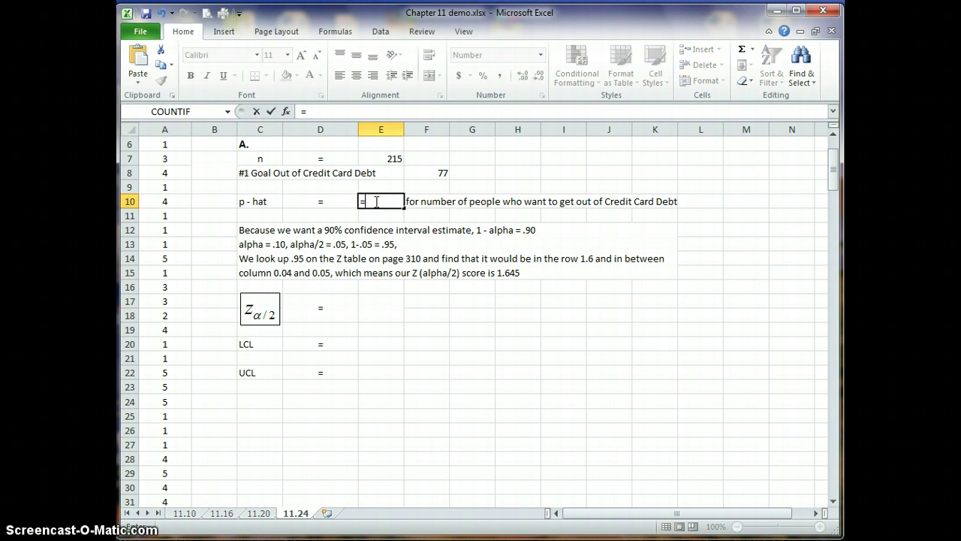
{"action": "left_click", "coordinate": [429, 177]}
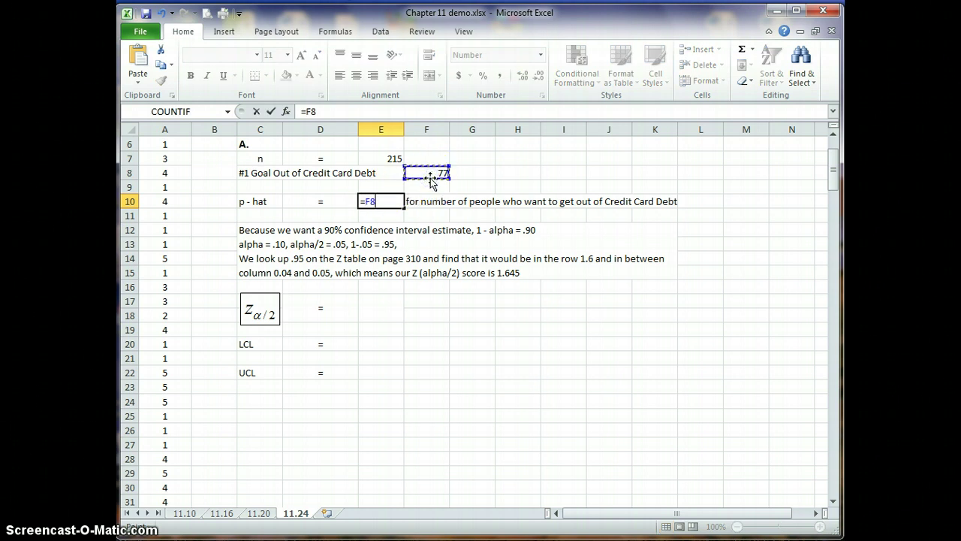
{"action": "type", "text": "/"}
{"action": "left_click", "coordinate": [396, 159]}
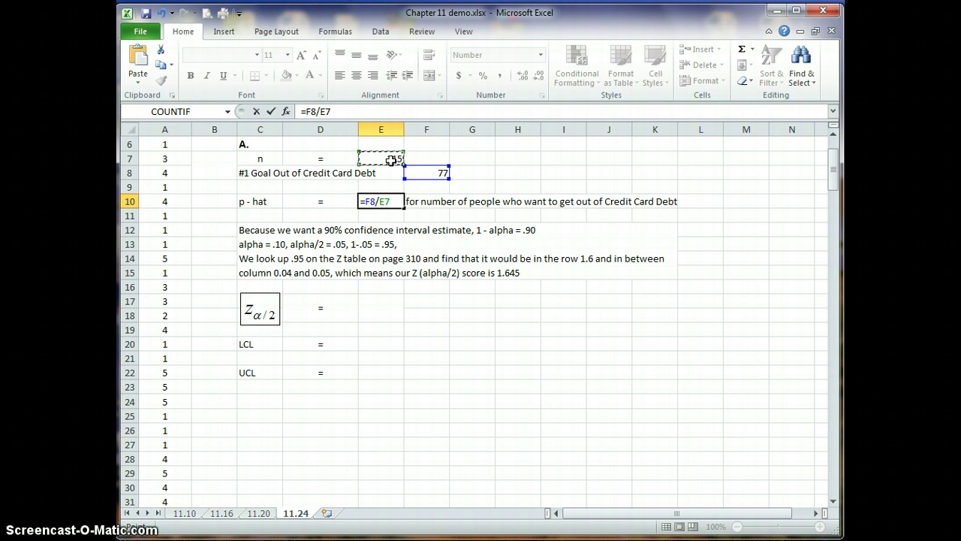
{"action": "key", "text": "Return"}
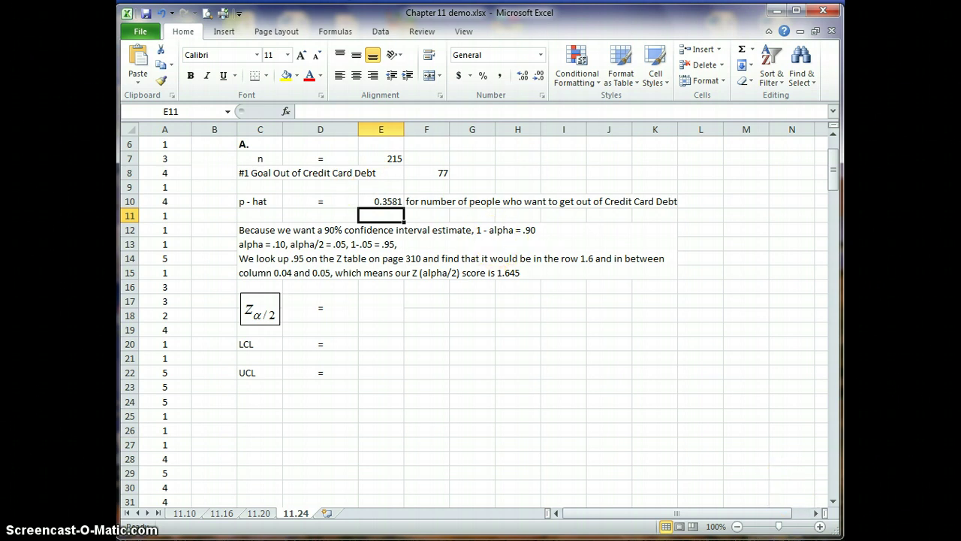
Switch to Table 3 page 310.pdf in Adobe Reader and look up .95 in row 1.6 under columns 0.04 and 0.05, then return to Excel.
{"action": "mouse_move", "coordinate": [767, 539]}
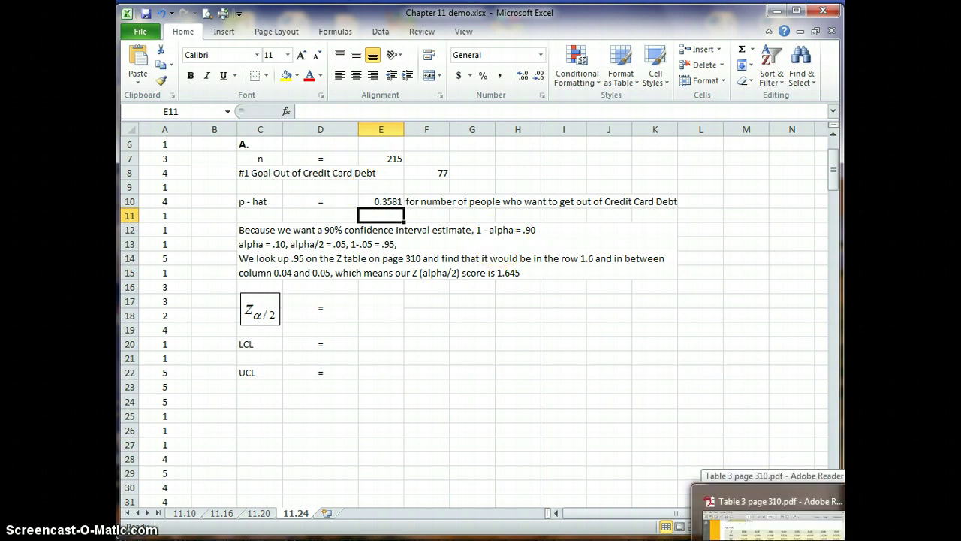
{"action": "left_click", "coordinate": [773, 521]}
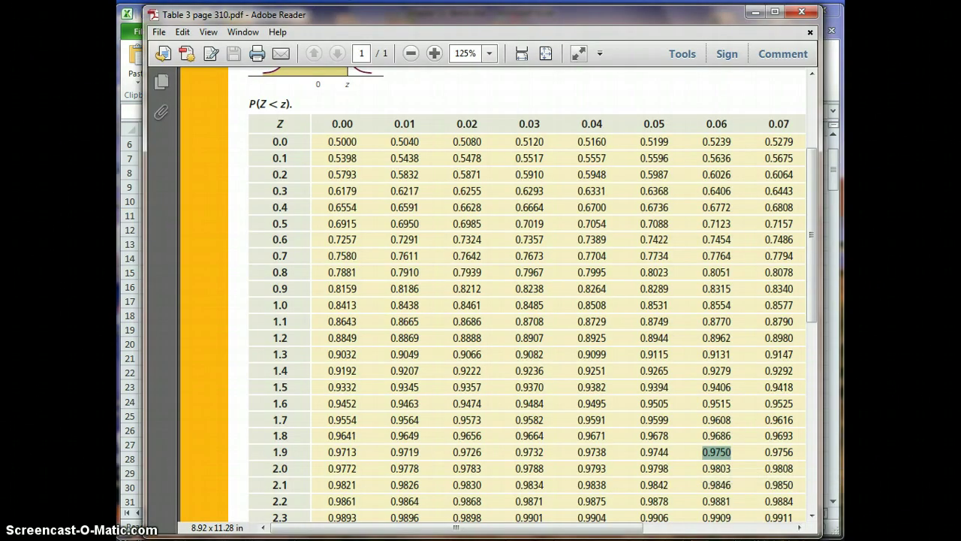
{"action": "left_click", "coordinate": [685, 460]}
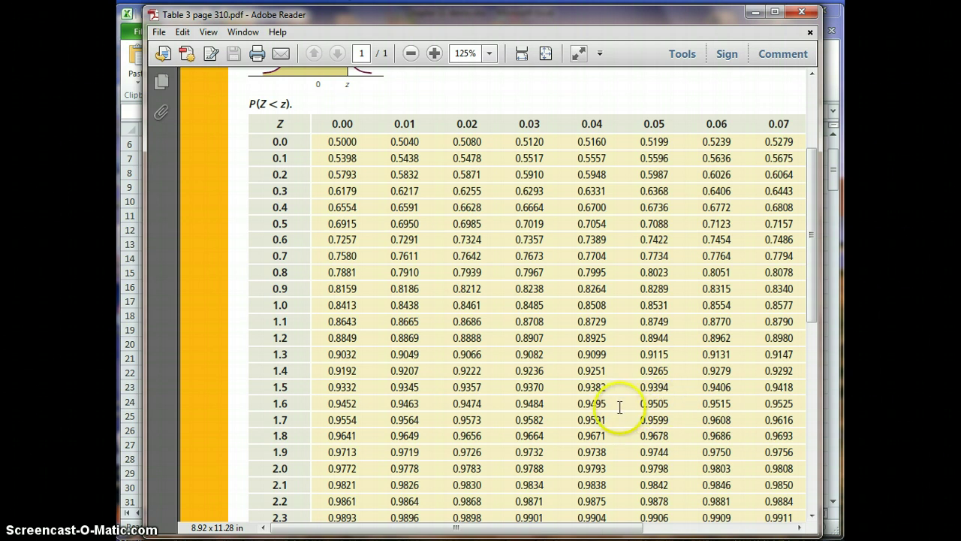
{"action": "left_click_drag", "start_coordinate": [671, 402], "coordinate": [637, 403]}
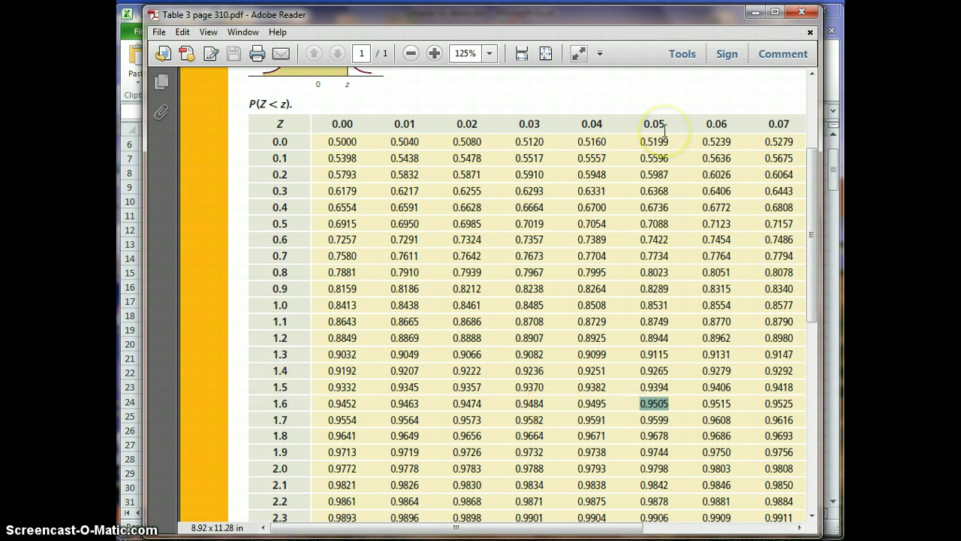
{"action": "left_click_drag", "start_coordinate": [608, 404], "coordinate": [587, 404]}
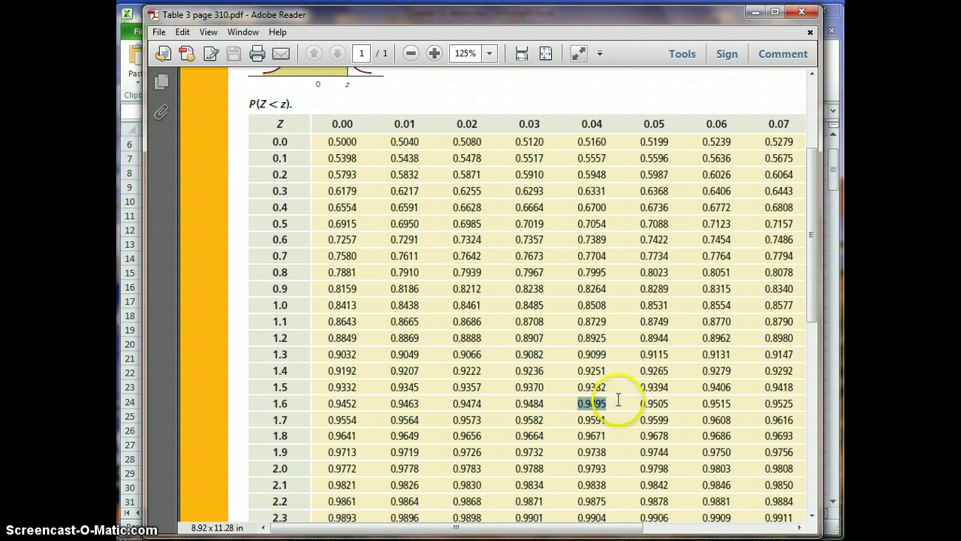
{"action": "left_click", "coordinate": [618, 399]}
{"action": "left_click", "coordinate": [622, 405]}
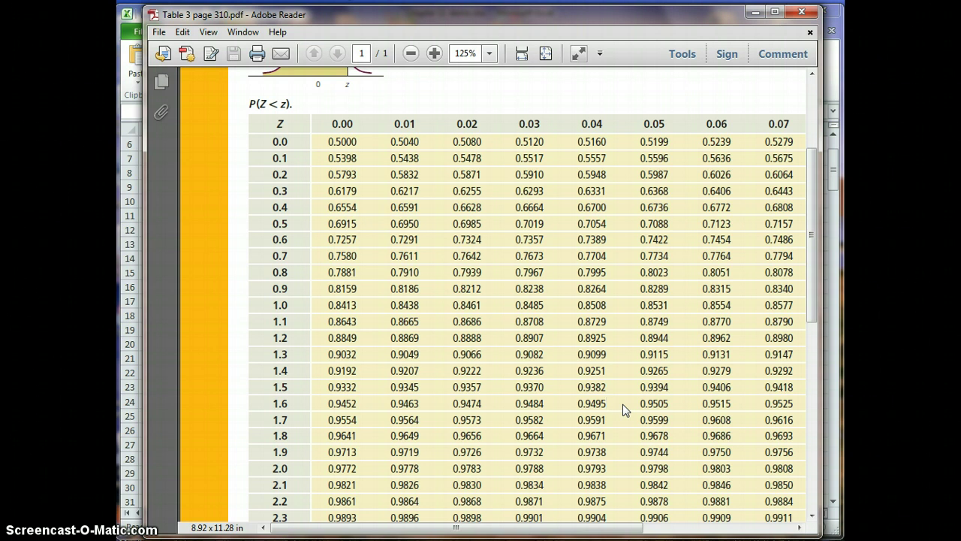
{"action": "left_click", "coordinate": [754, 12]}
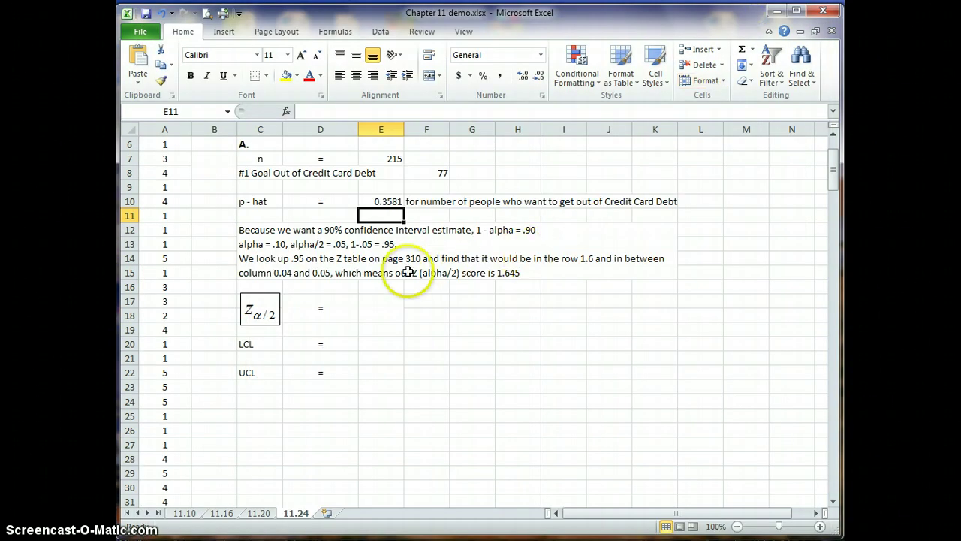
Enter 1.645 as the z alpha/2 value in cell E17.
{"action": "left_click", "coordinate": [372, 313]}
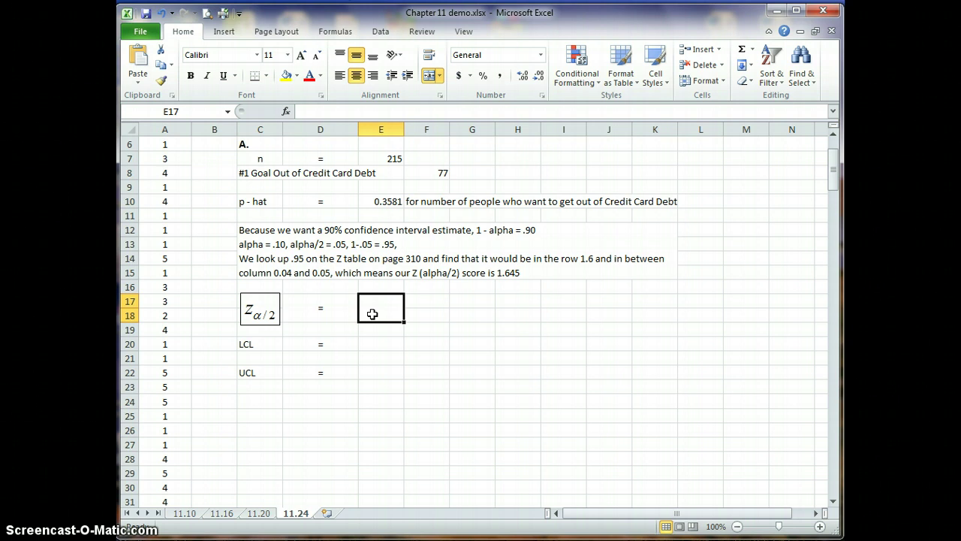
{"action": "type", "text": "1.645"}
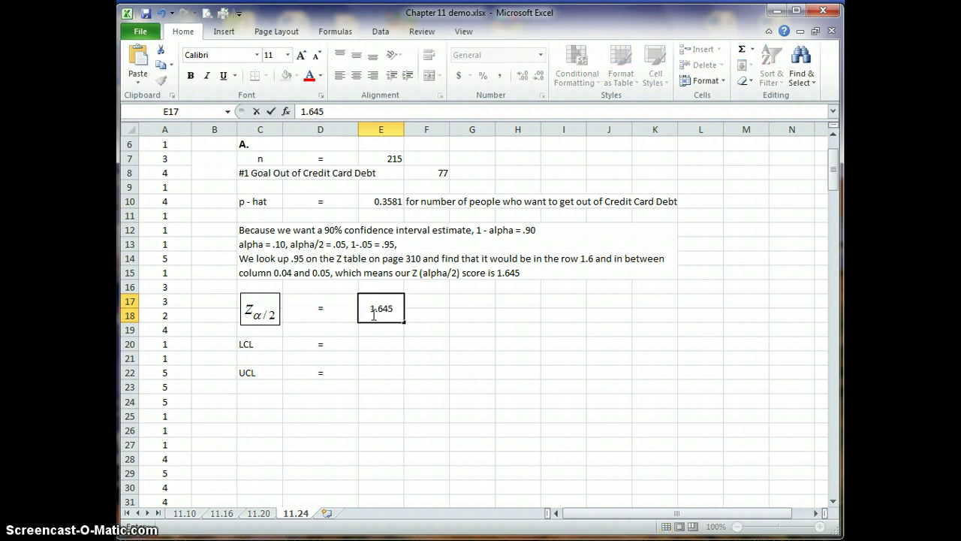
{"action": "key", "text": "Return"}
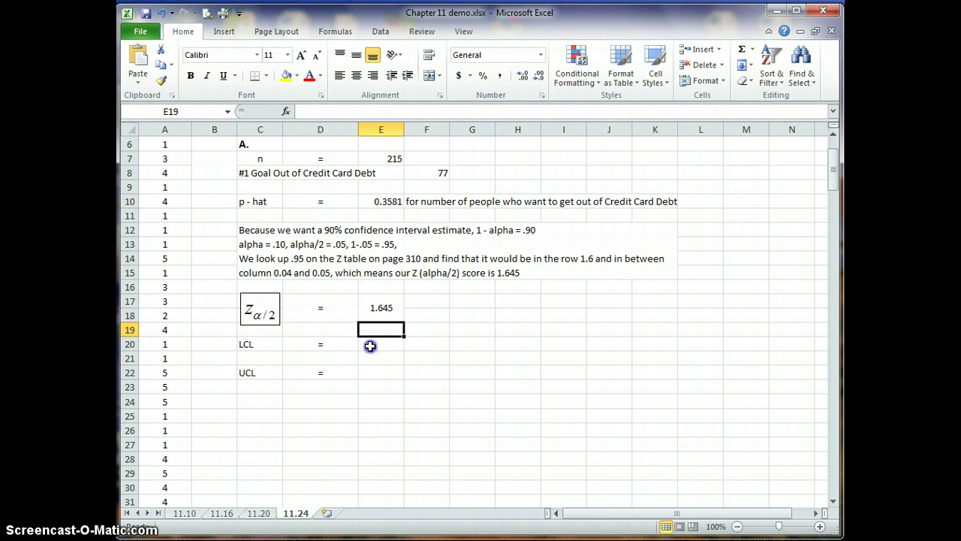
Calculate the LCL in cell E20 from p-hat, the z value and n, using =E10-E17*SQRT(E10*(1-E10)/E7).
{"action": "left_click", "coordinate": [370, 346]}
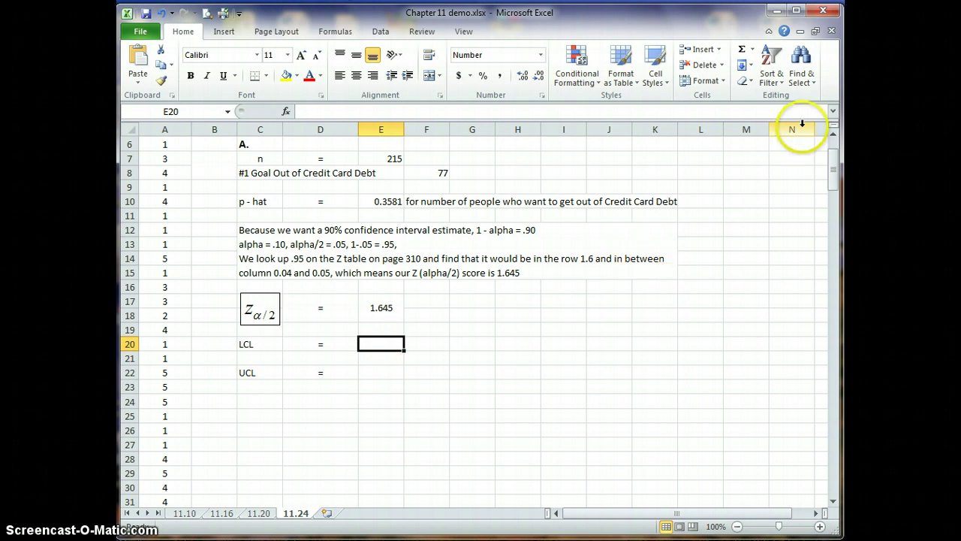
{"action": "left_click", "coordinate": [832, 135]}
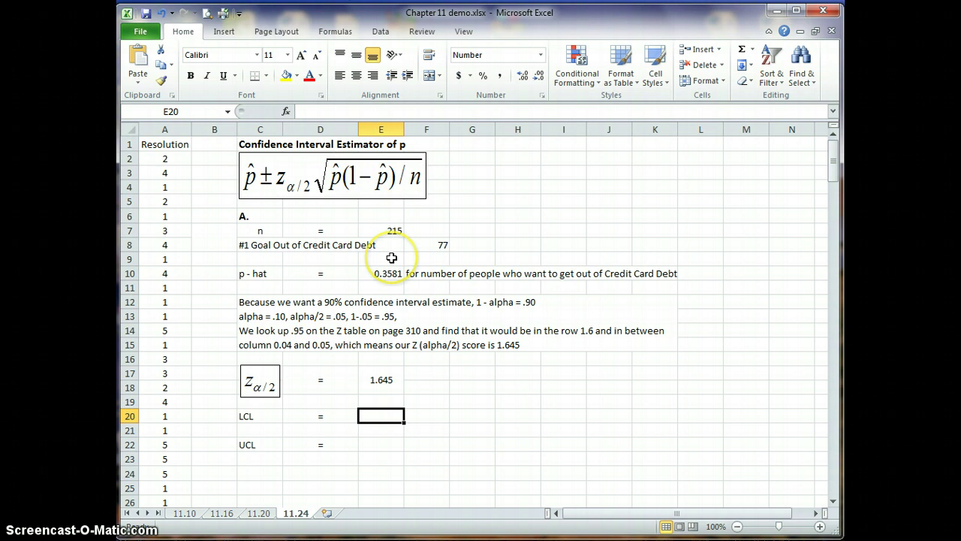
{"action": "type", "text": "="}
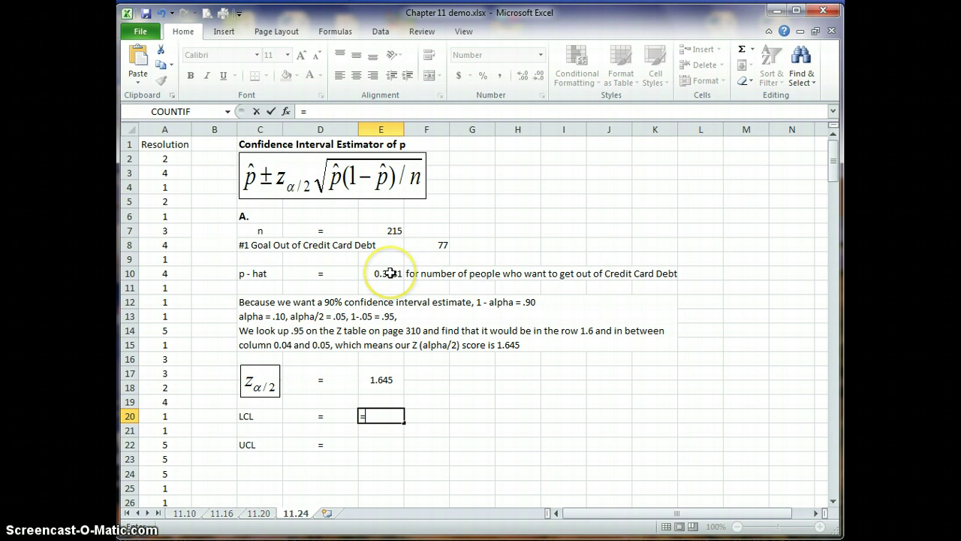
{"action": "left_click", "coordinate": [390, 273]}
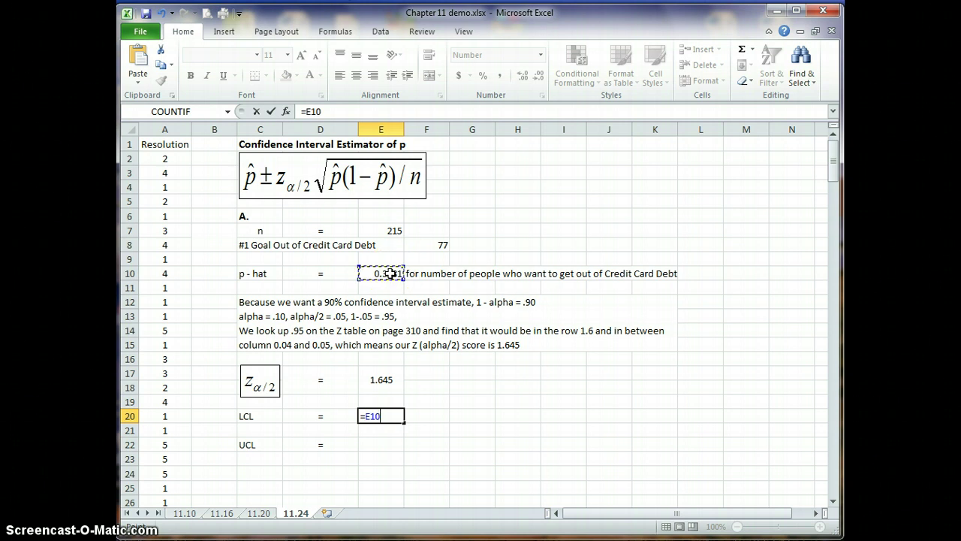
{"action": "type", "text": "-"}
{"action": "left_click", "coordinate": [384, 381]}
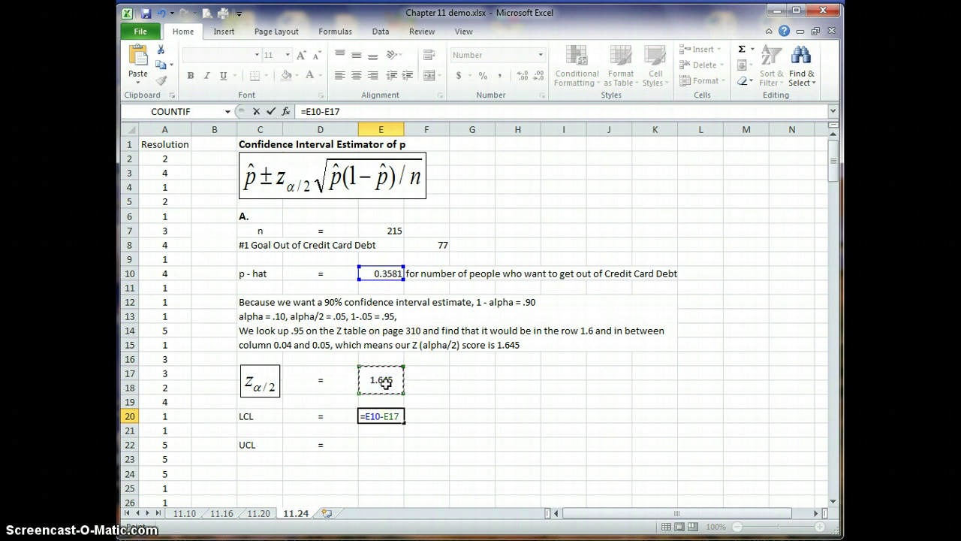
{"action": "type", "text": "*sqrt"}
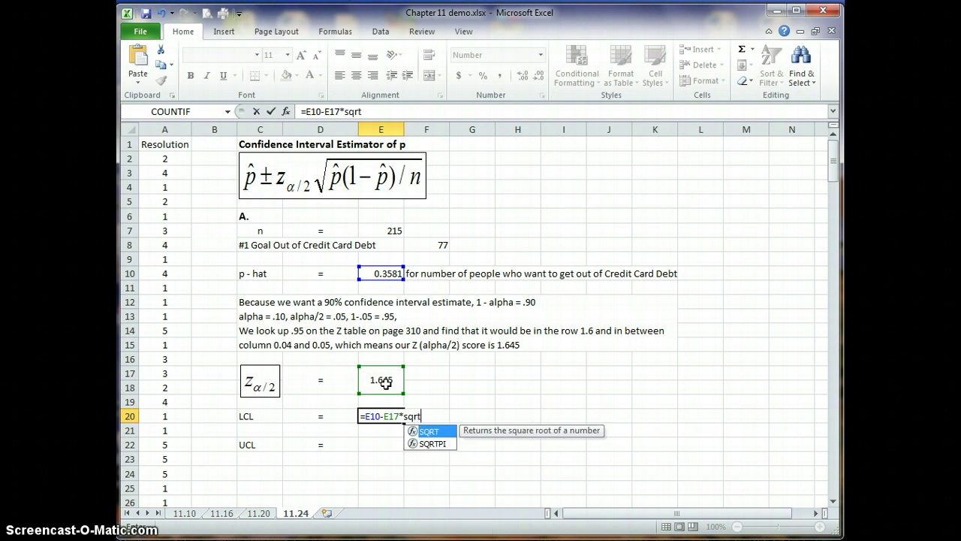
{"action": "type", "text": "("}
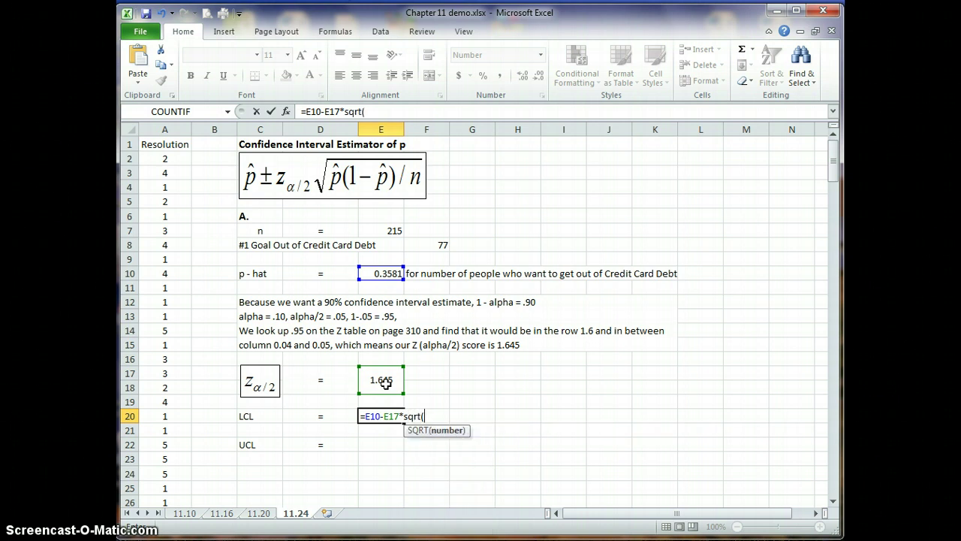
{"action": "left_click", "coordinate": [391, 275]}
{"action": "type", "text": "*(1-"}
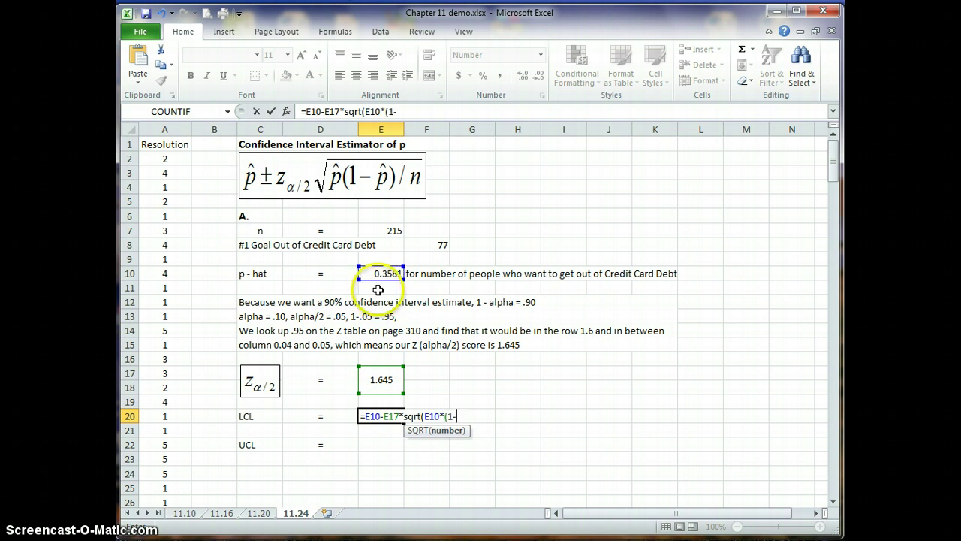
{"action": "left_click", "coordinate": [380, 274]}
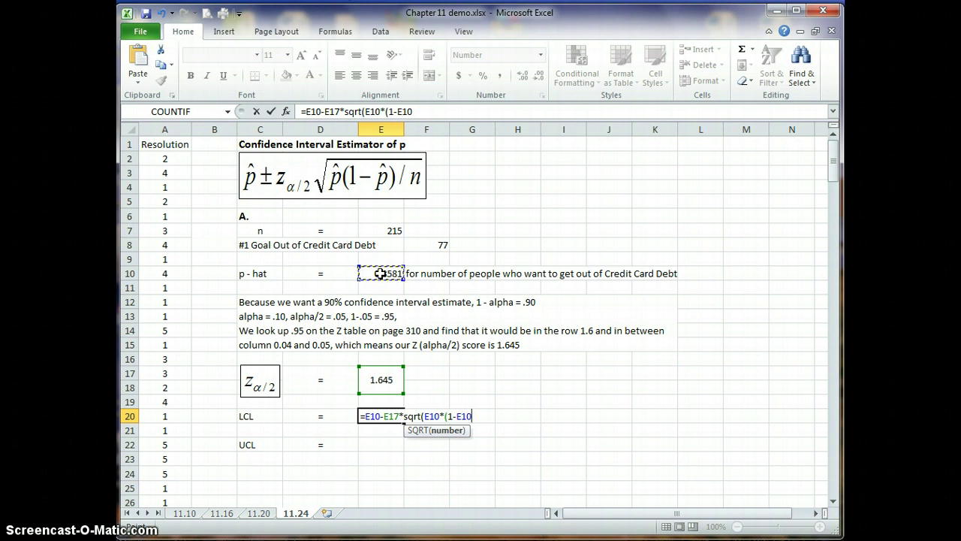
{"action": "type", "text": ")/"}
{"action": "left_click", "coordinate": [391, 229]}
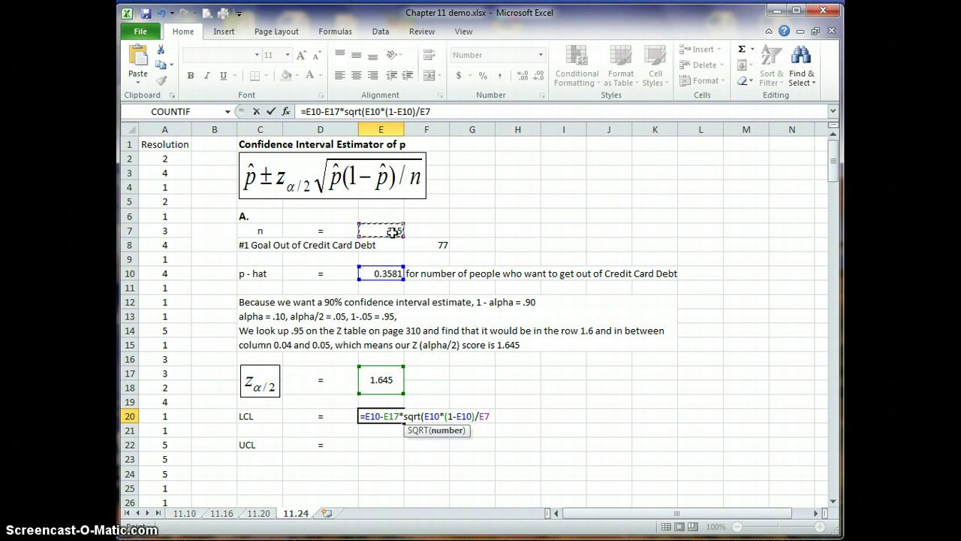
{"action": "type", "text": ")"}
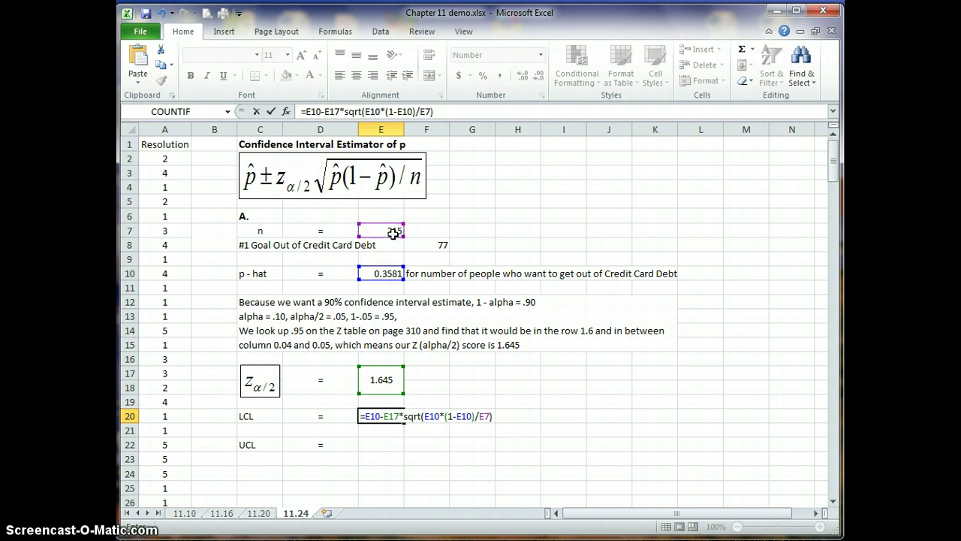
{"action": "key", "text": "Return"}
{"action": "key", "text": "Up"}
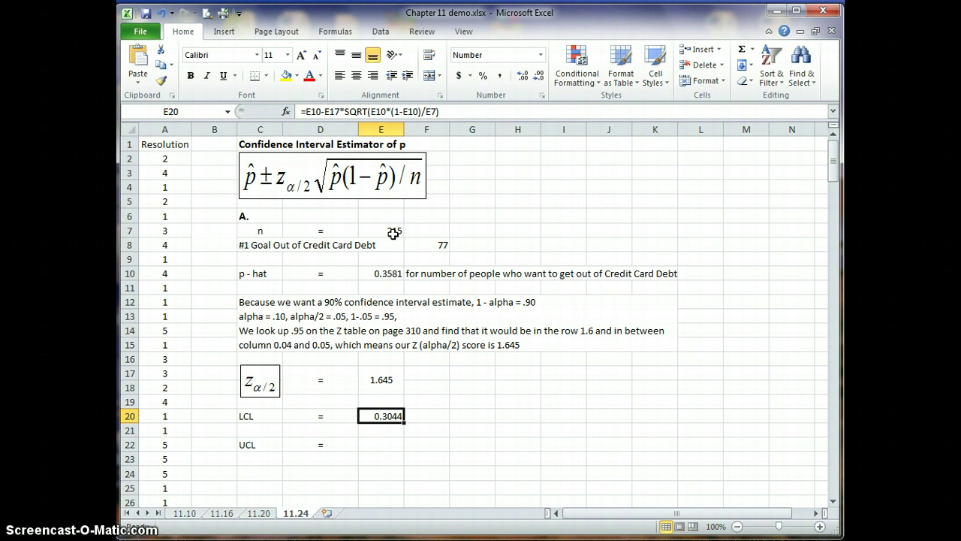
Calculate the UCL in cell E22 by adding the margin of error to p-hat, using =E10+E17*SQRT(E10*(1-E10)/E7).
{"action": "left_click", "coordinate": [391, 445]}
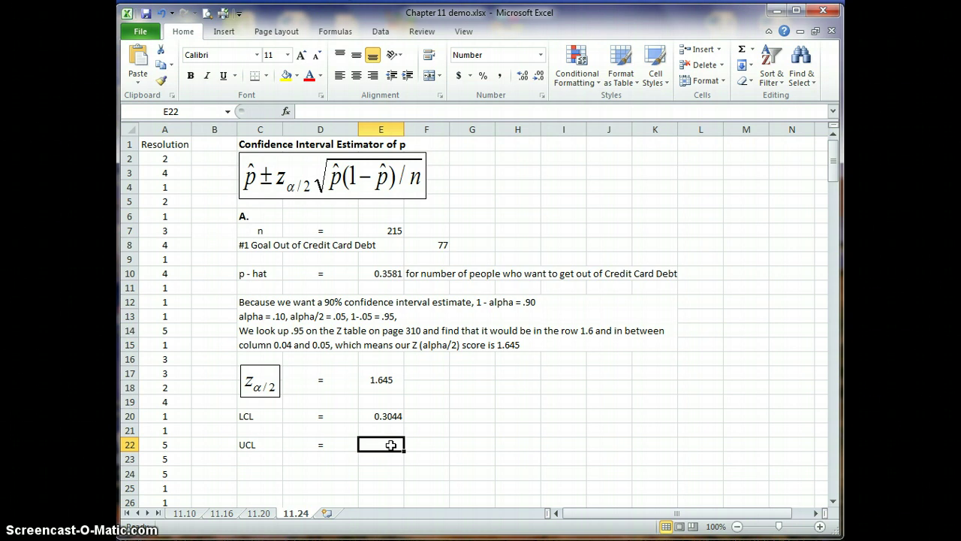
{"action": "type", "text": "="}
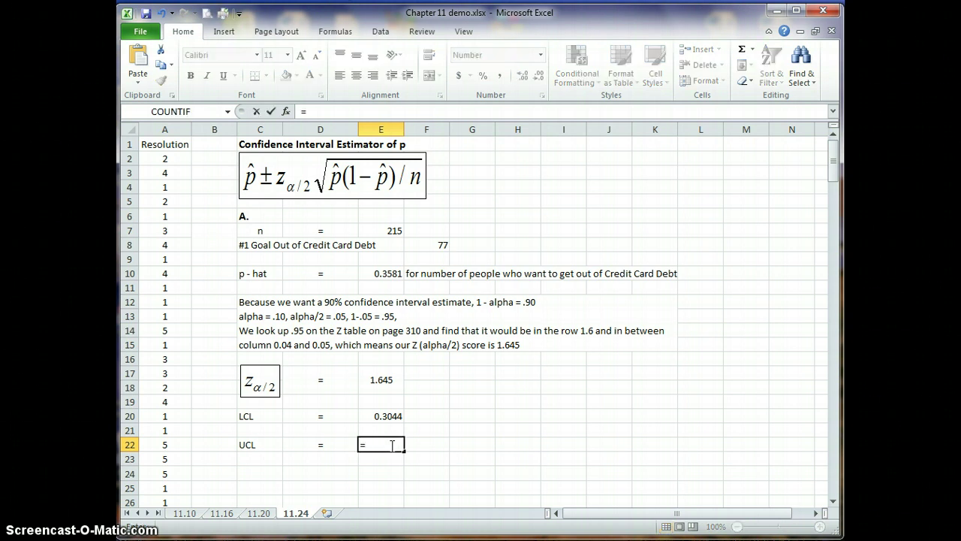
{"action": "left_click", "coordinate": [382, 274]}
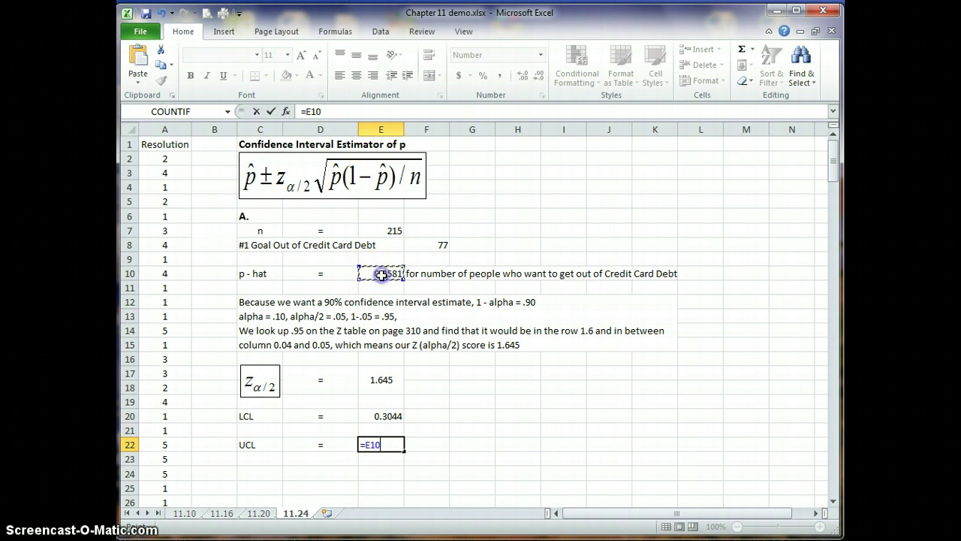
{"action": "type", "text": "+"}
{"action": "left_click", "coordinate": [382, 380]}
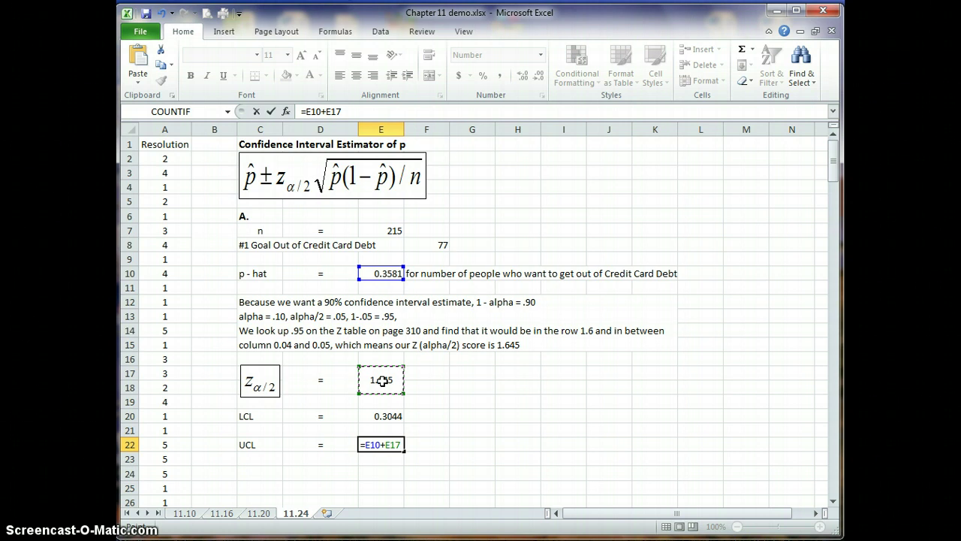
{"action": "type", "text": "*sqrt"}
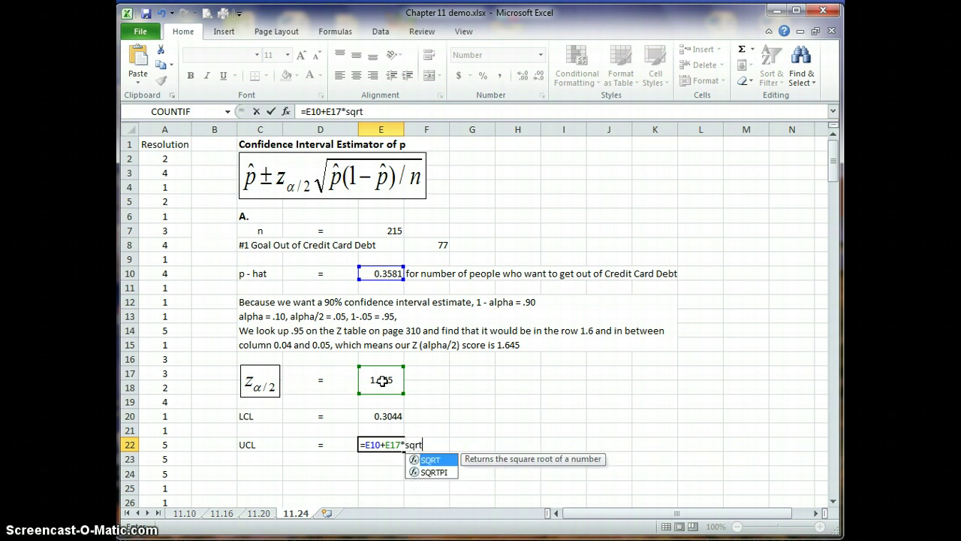
{"action": "type", "text": "("}
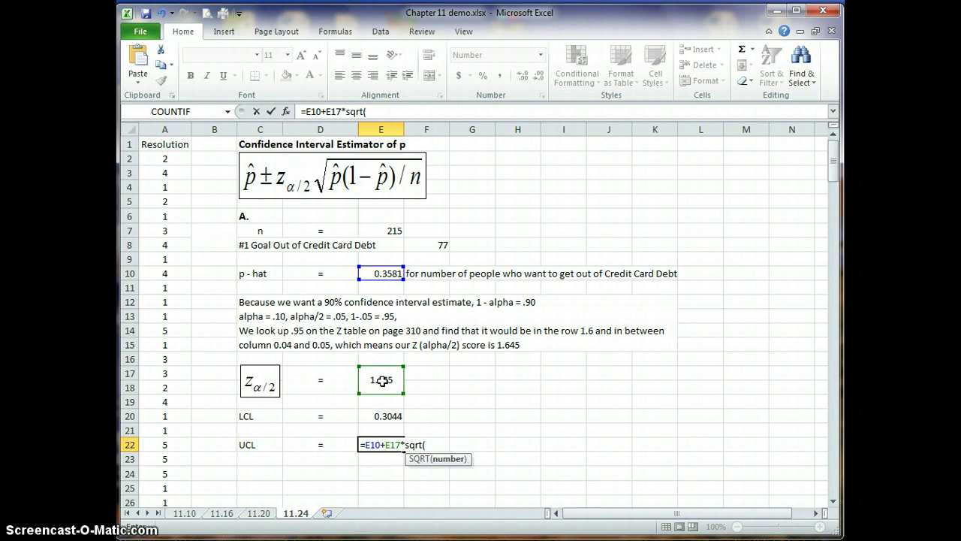
{"action": "left_click", "coordinate": [373, 273]}
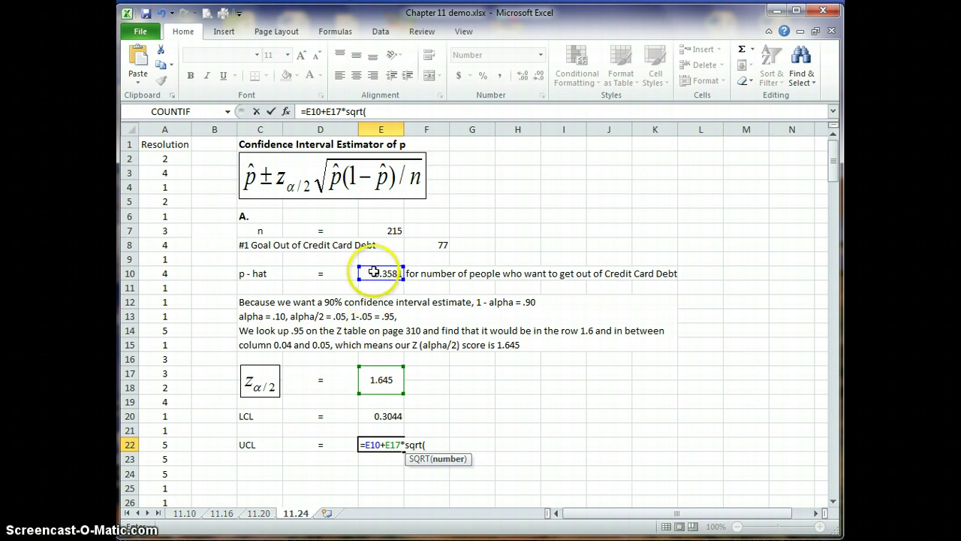
{"action": "type", "text": "*"}
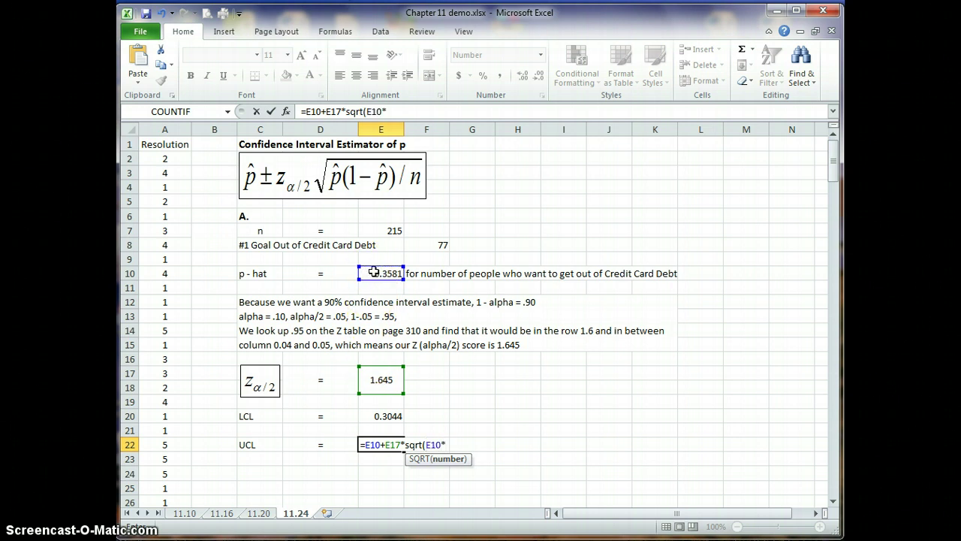
{"action": "type", "text": "(1-"}
{"action": "left_click", "coordinate": [374, 272]}
{"action": "type", "text": "/"}
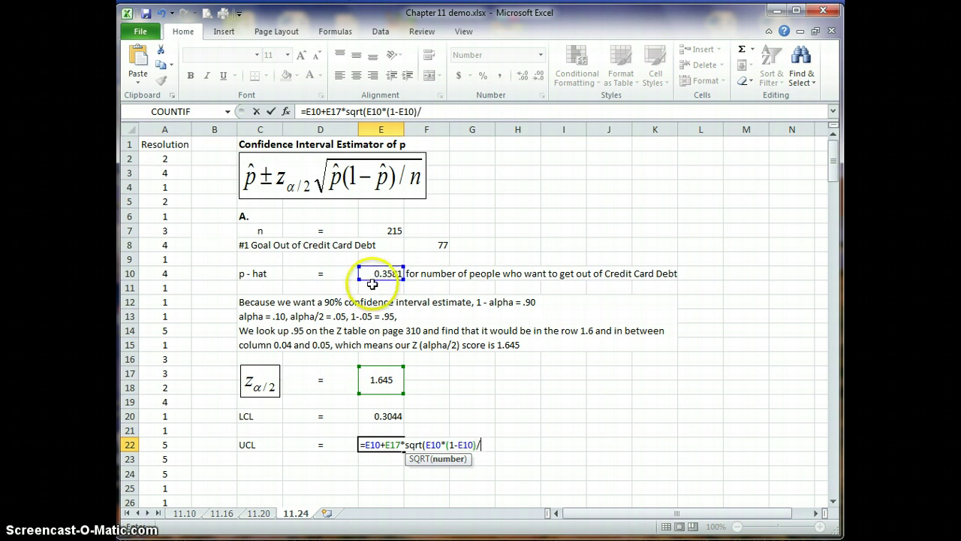
{"action": "left_click", "coordinate": [393, 229]}
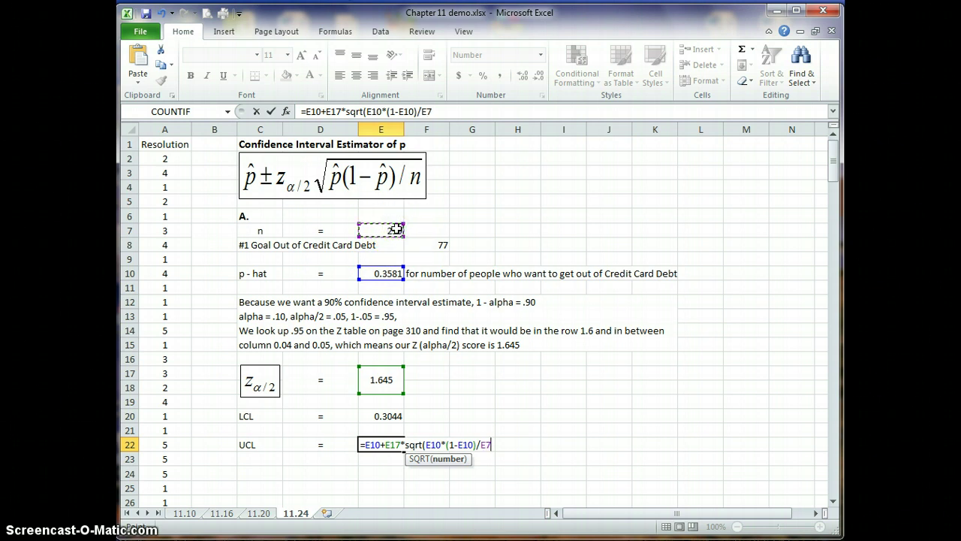
{"action": "type", "text": ")"}
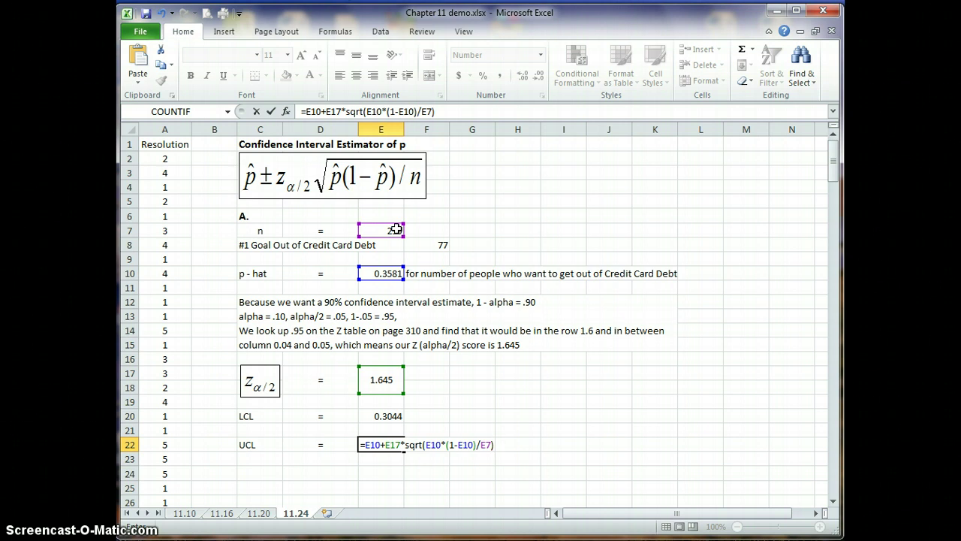
{"action": "key", "text": "ctrl+Return"}
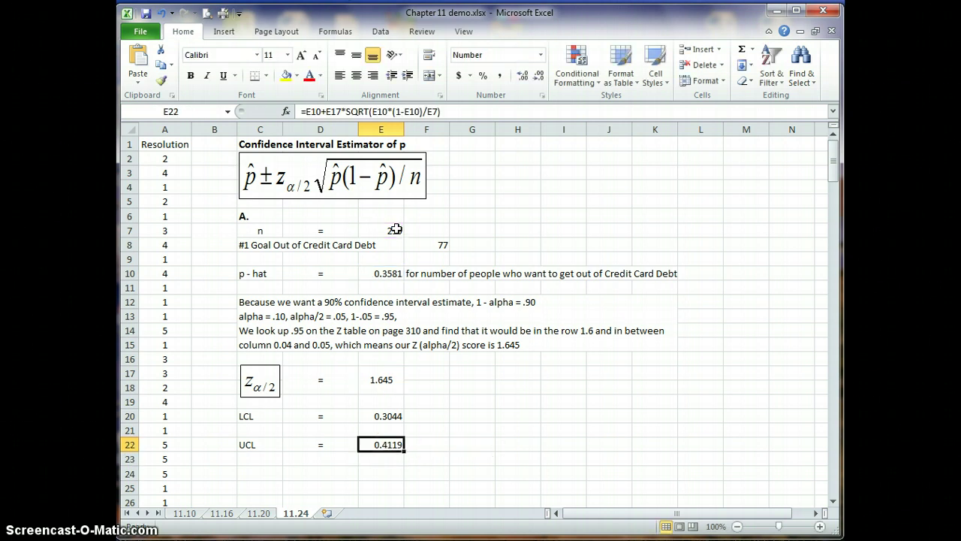